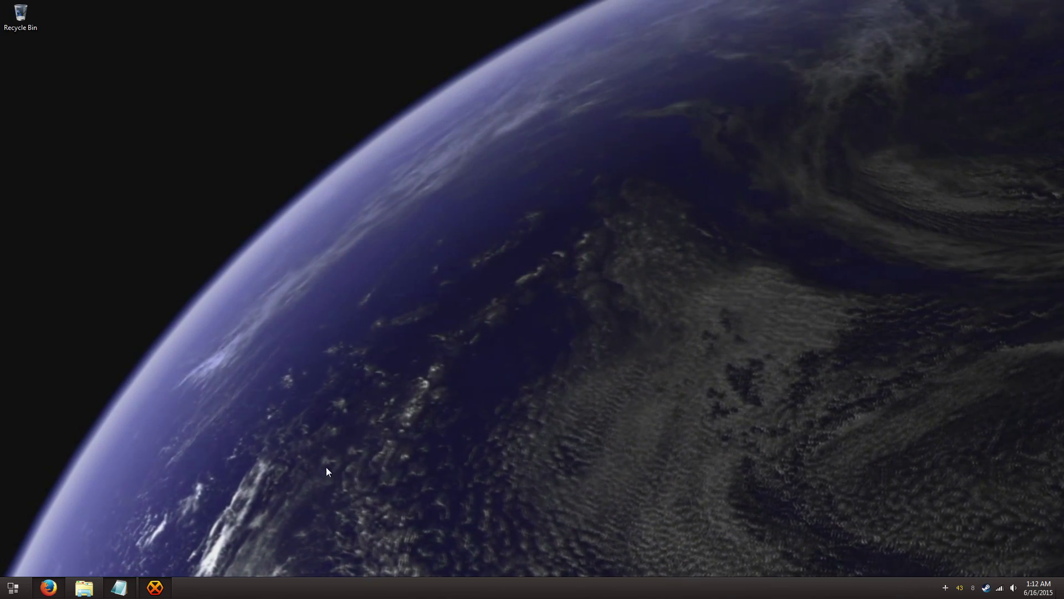
# In Firefox, download the vram4/Ogar repository as a ZIP opened with 7-Zip, and extract the Ogar-master folder to the desktop.
pyautogui.click(61, 589)
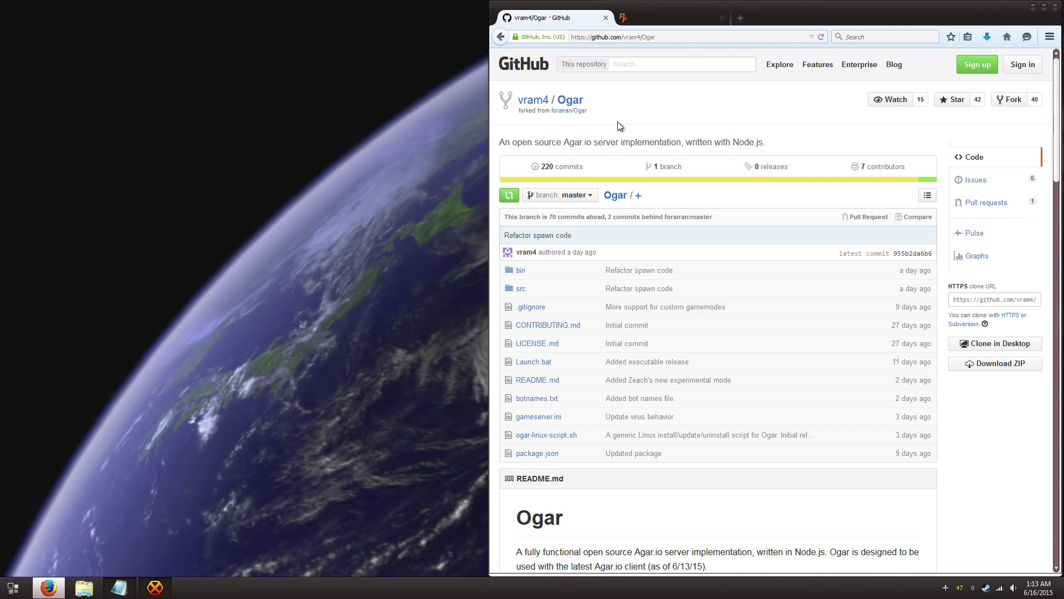
pyautogui.click(1010, 370)
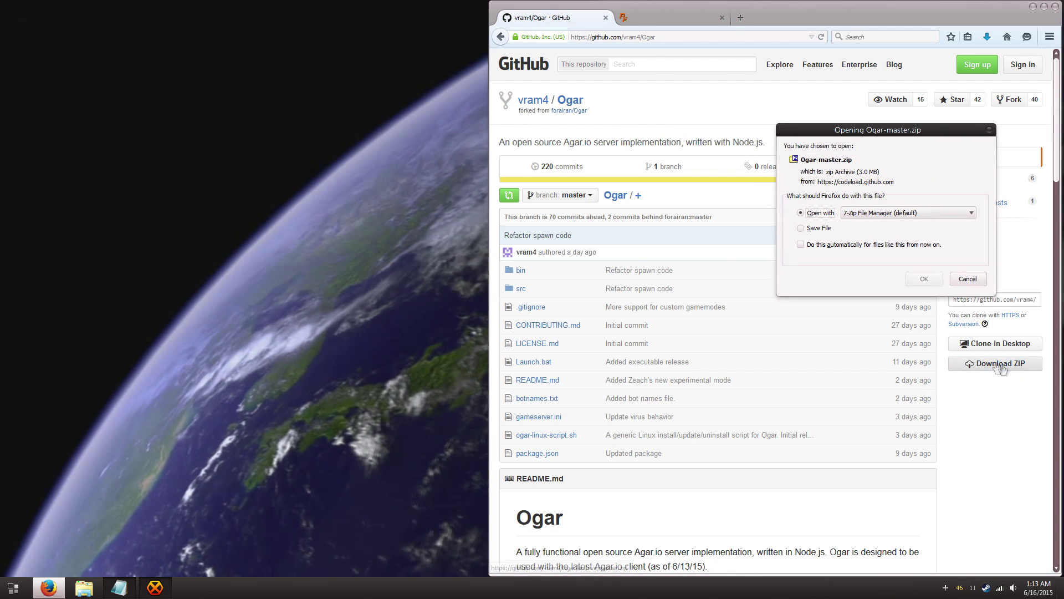
pyautogui.click(922, 279)
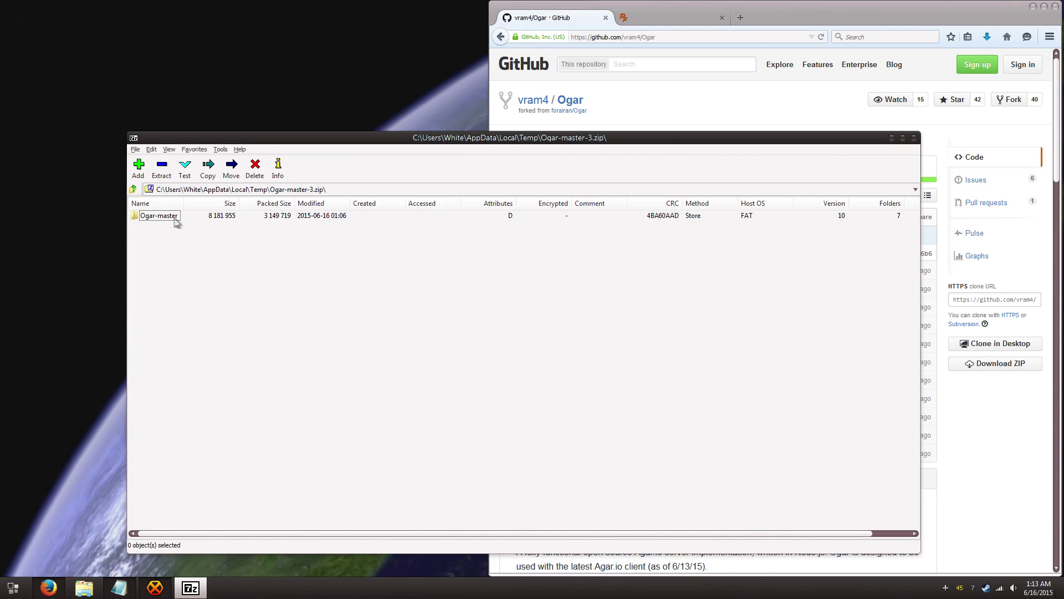
pyautogui.moveTo(122, 306); pyautogui.dragTo(59, 379)
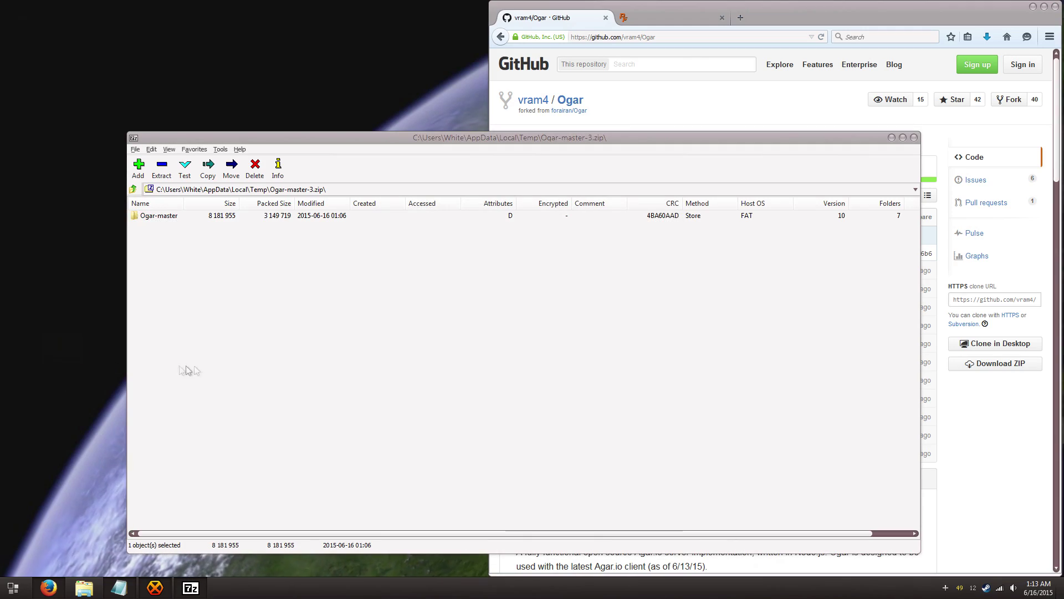
pyautogui.click(913, 138)
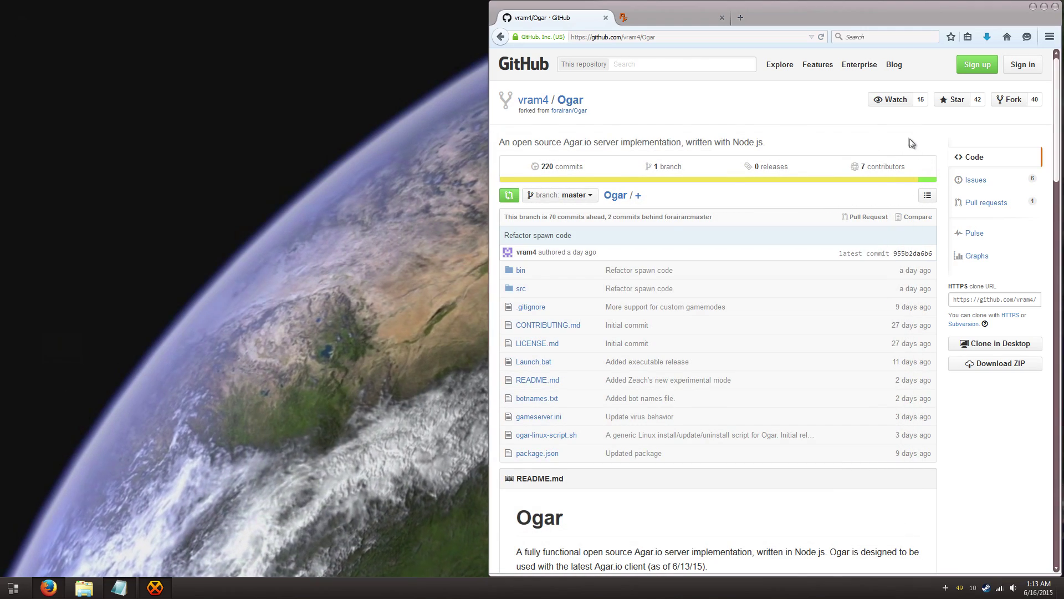
# Read the Ogar README's sections on obtaining and configuring the server, custom game modes and console commands.
pyautogui.scroll(-2, 880, 133)
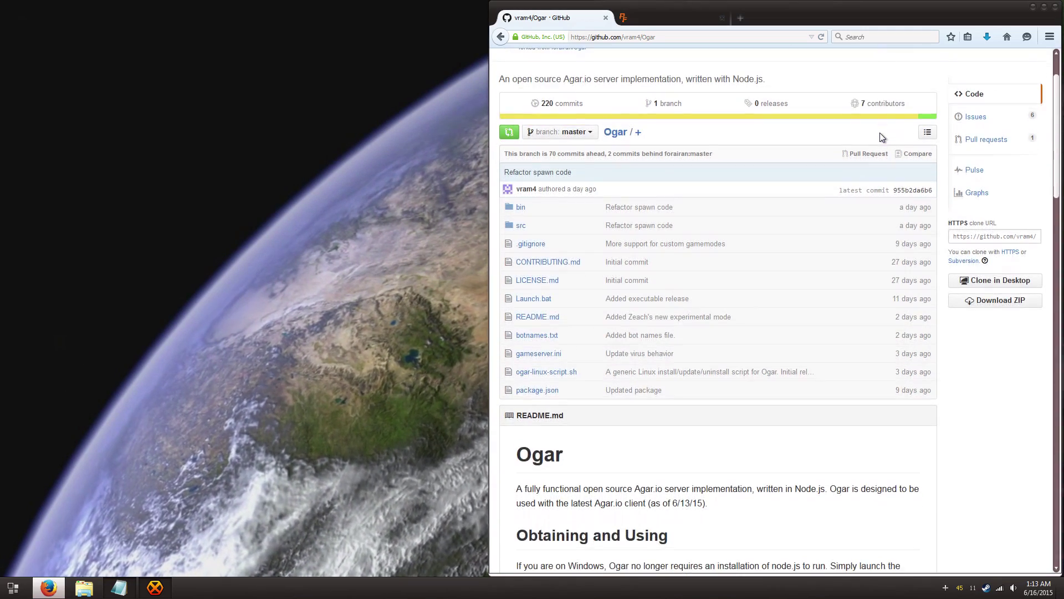
pyautogui.scroll(-6, 875, 133)
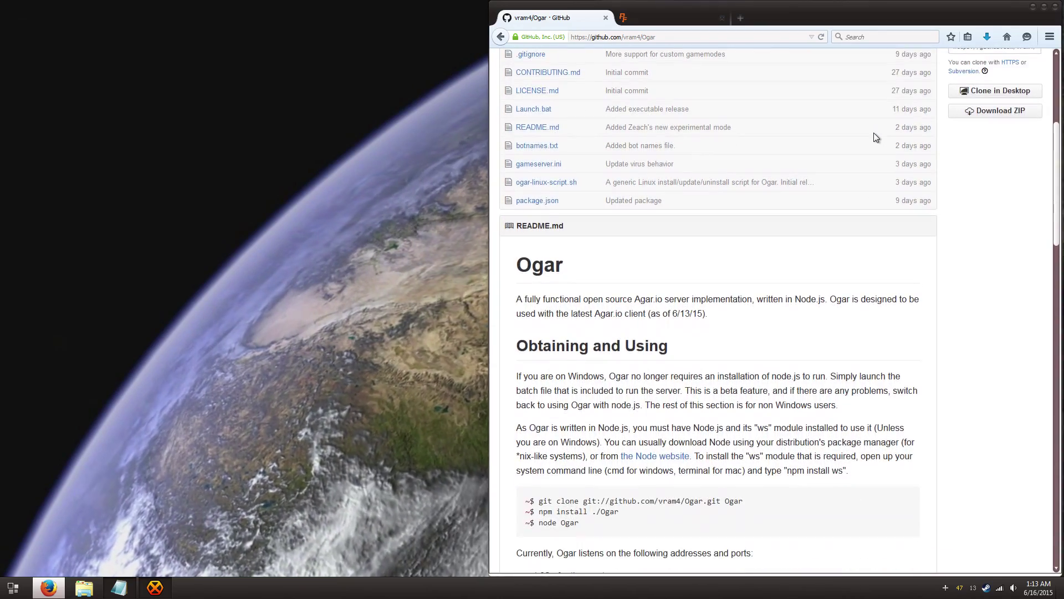
pyautogui.scroll(-6, 875, 135)
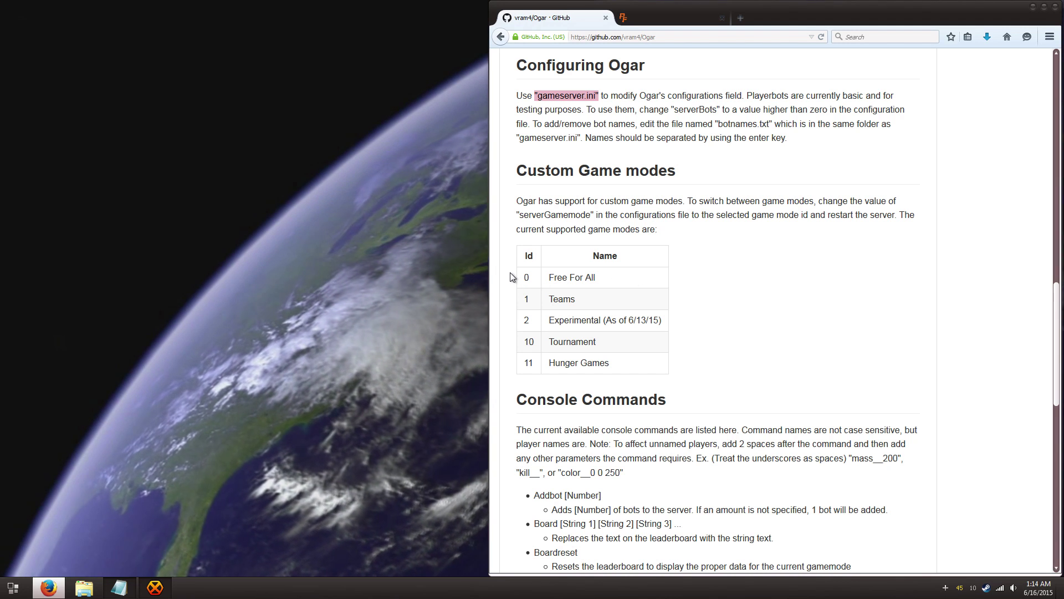
pyautogui.moveTo(510, 277); pyautogui.dragTo(697, 334)
pyautogui.click(697, 335)
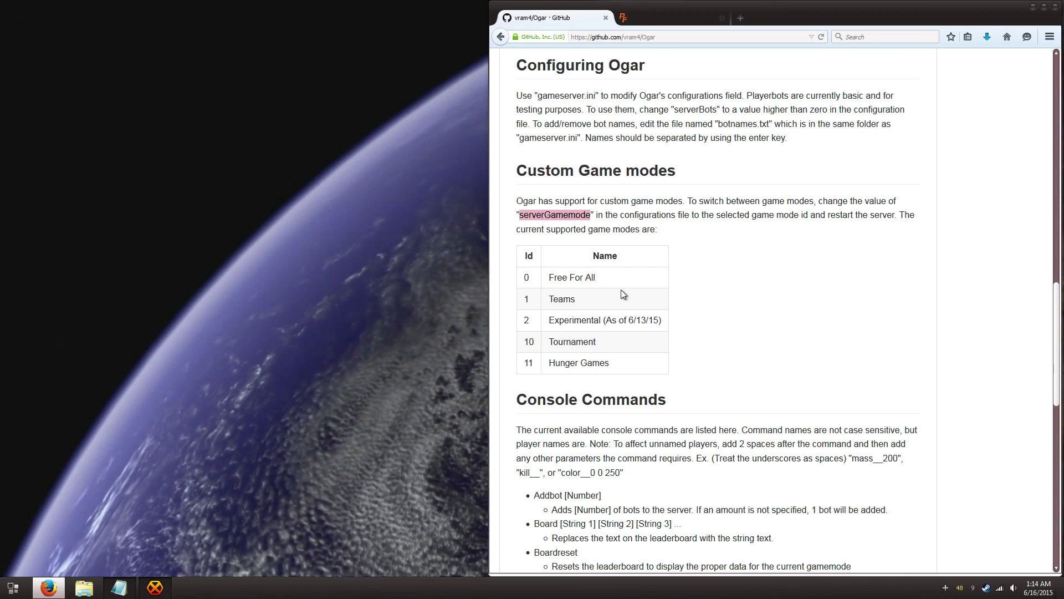
pyautogui.scroll(-5, 702, 345)
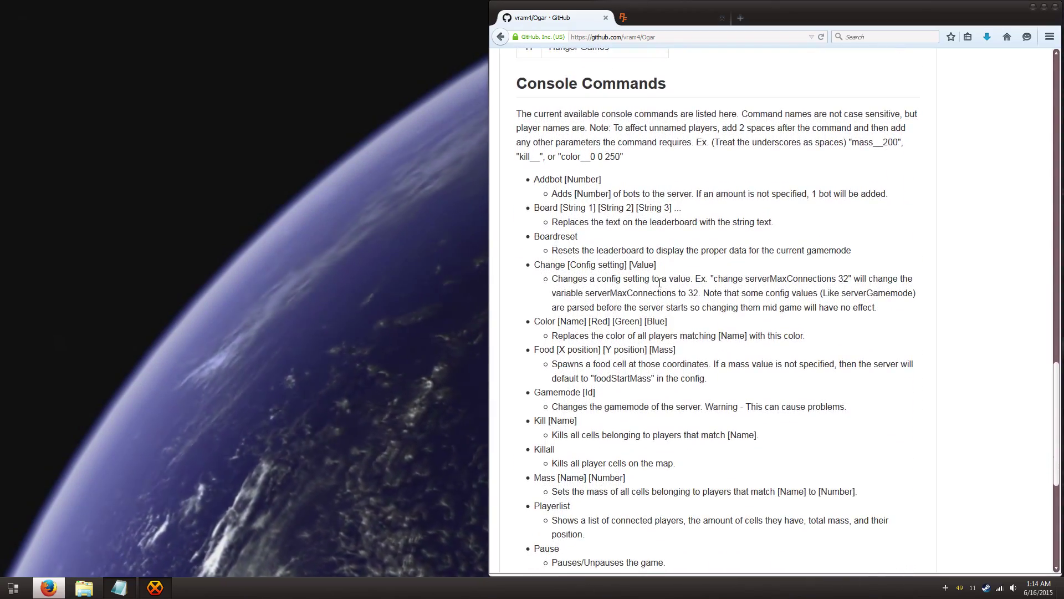
pyautogui.scroll(-1, 659, 283)
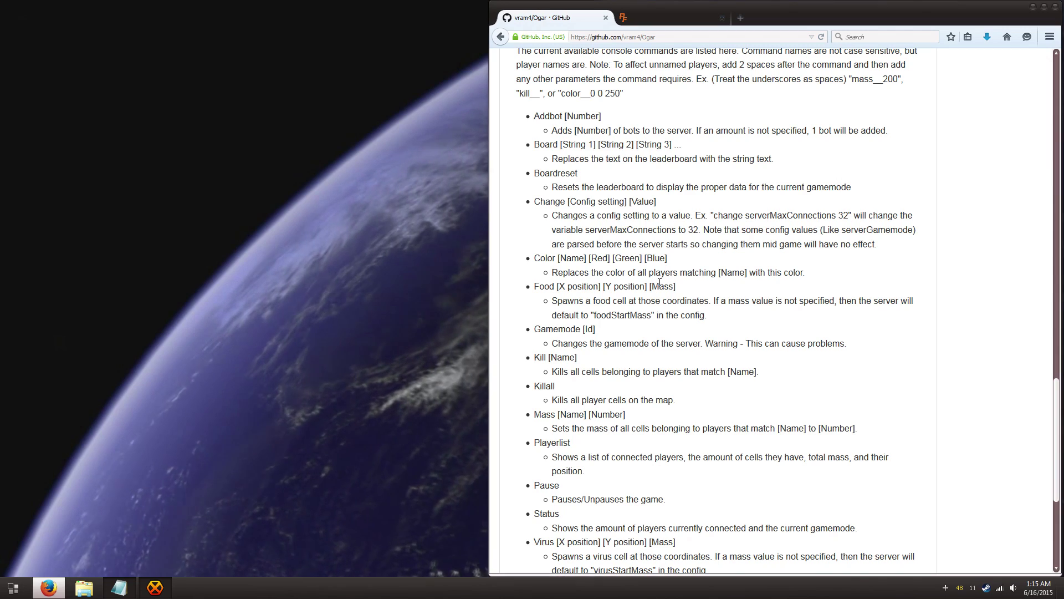
pyautogui.scroll(-1, 659, 283)
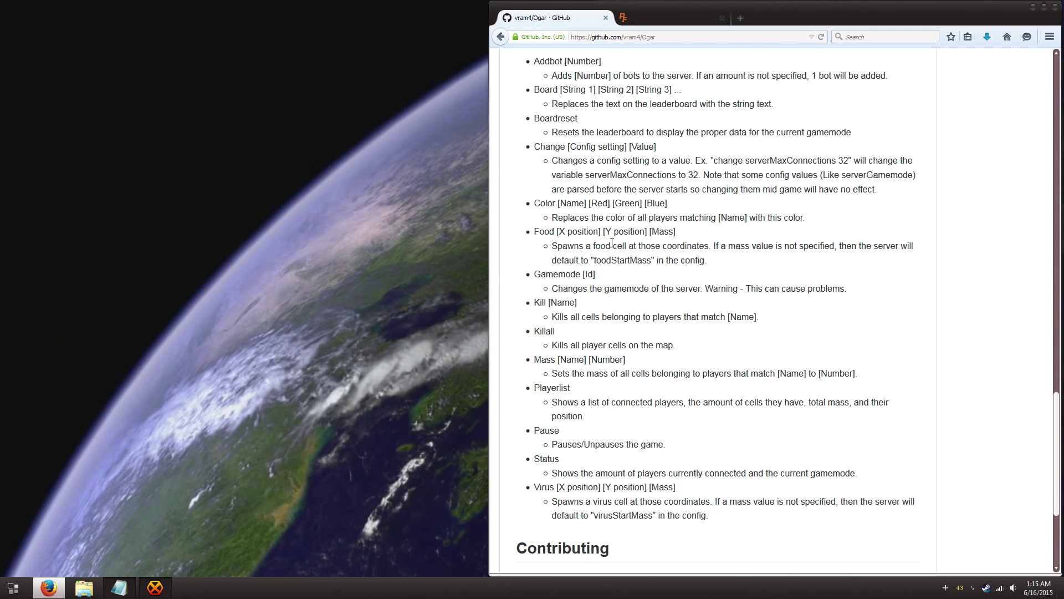
# Start the server with Launch.bat from the desktop's Ogar-master folder, move its console into the screen corner and minimize the folder window.
pyautogui.doubleClick(62, 349)
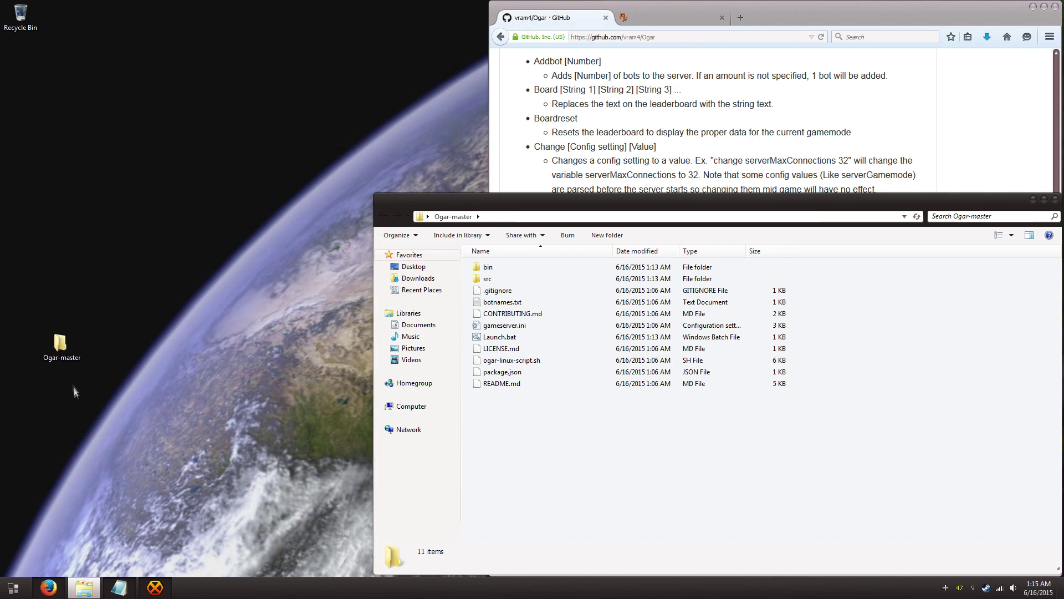
pyautogui.click(502, 336)
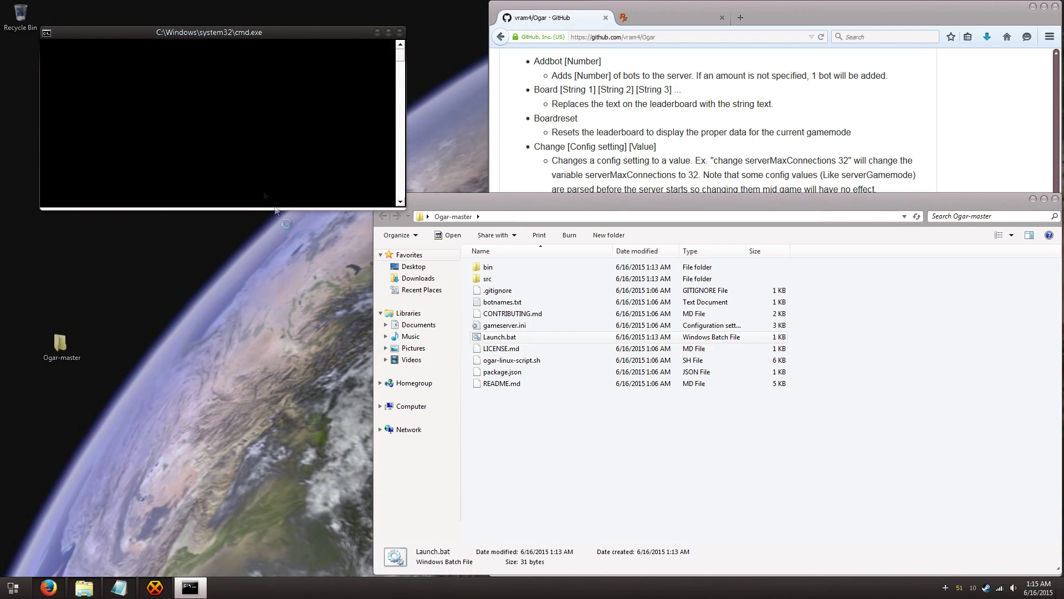
pyautogui.moveTo(178, 35); pyautogui.dragTo(142, 16)
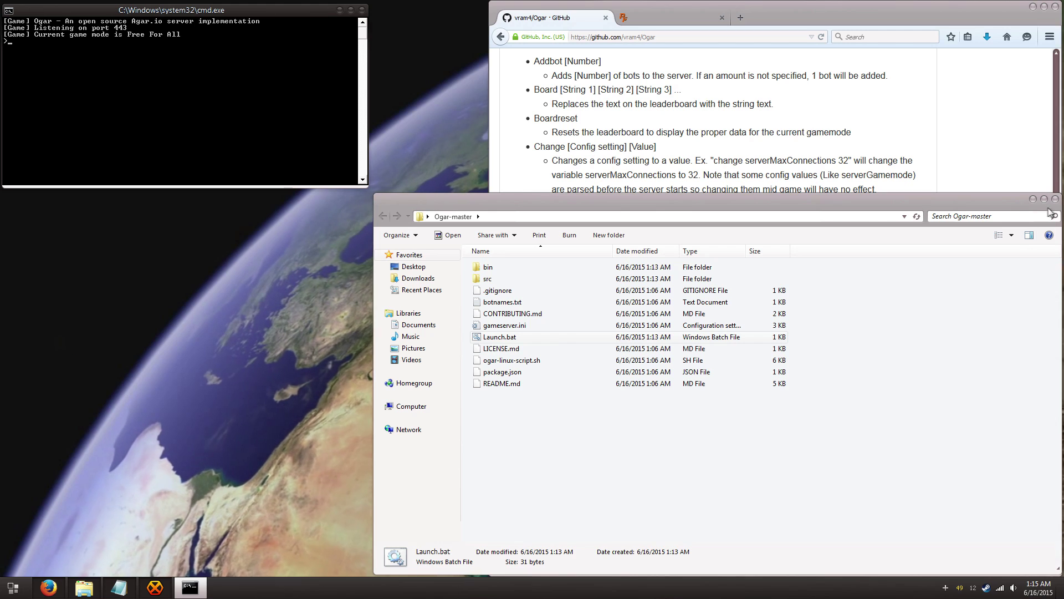
pyautogui.click(1033, 199)
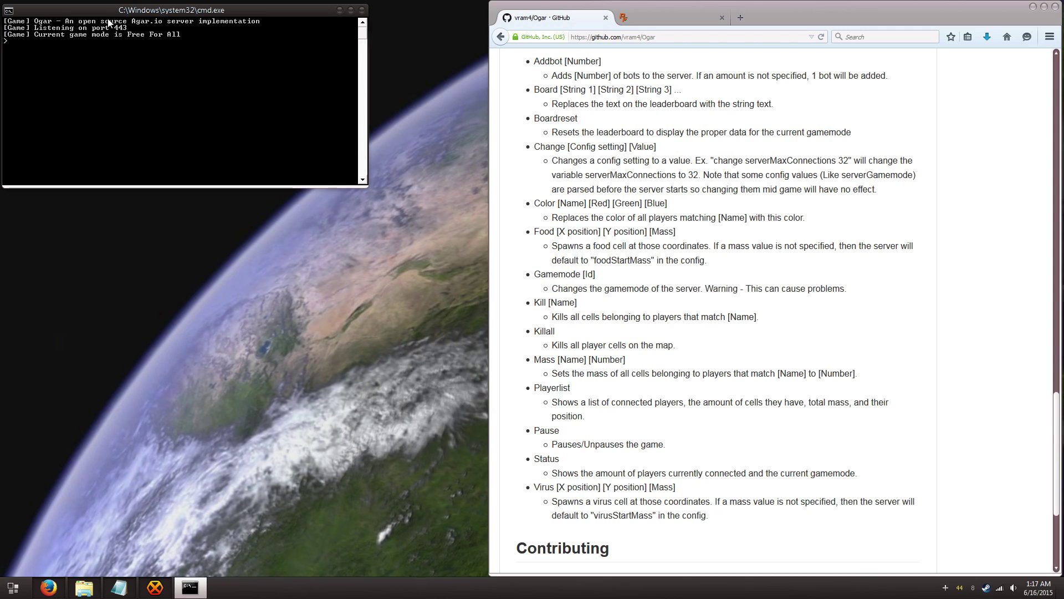
# Switch to the portforward.com page and browse its list of all routers by manufacturer.
pyautogui.click(665, 17)
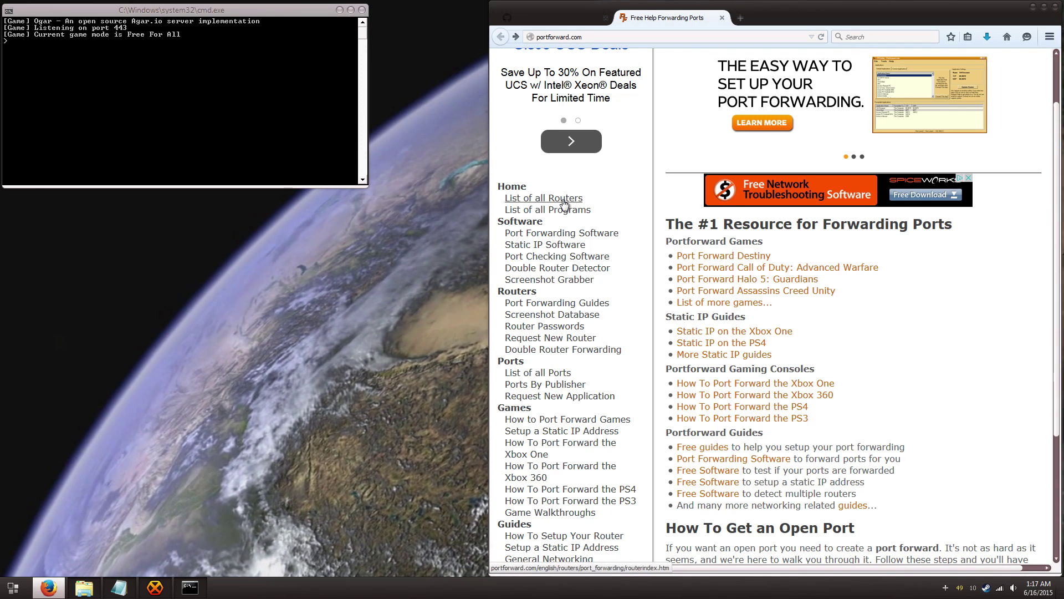
pyautogui.click(564, 199)
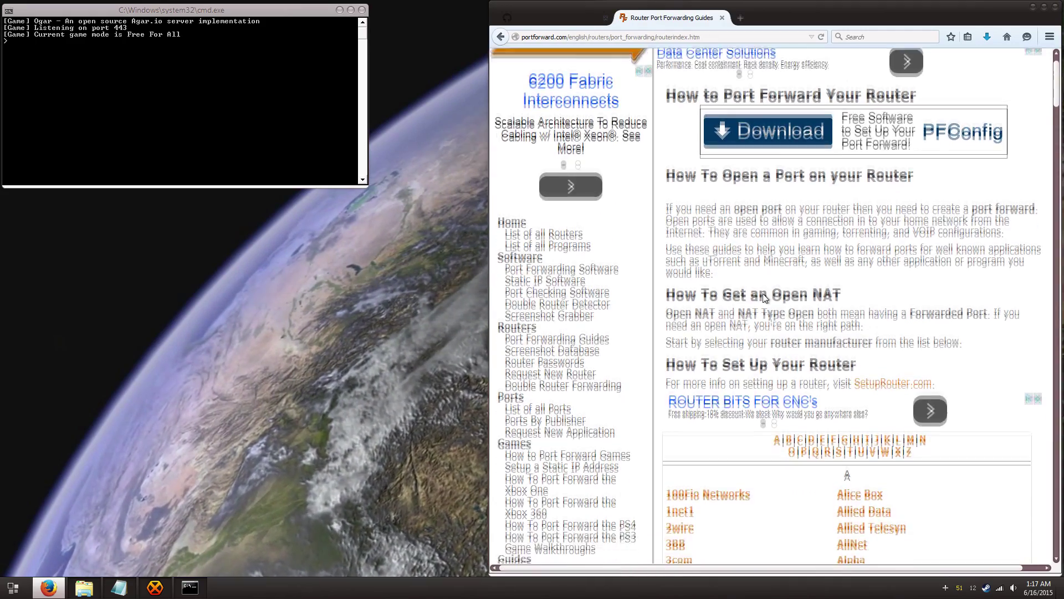
pyautogui.scroll(-5, 763, 298)
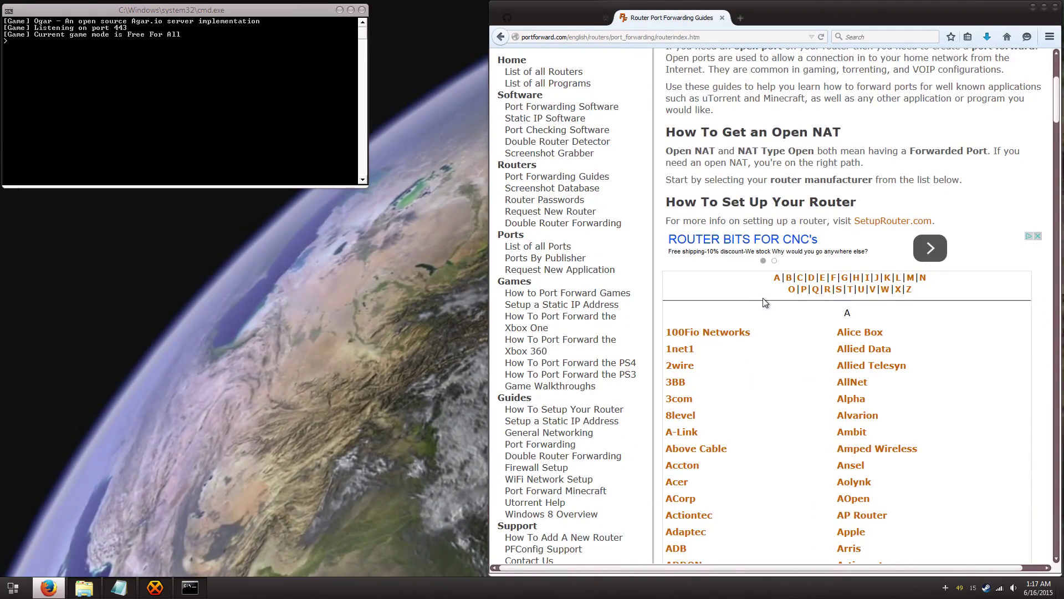
pyautogui.scroll(-2, 764, 302)
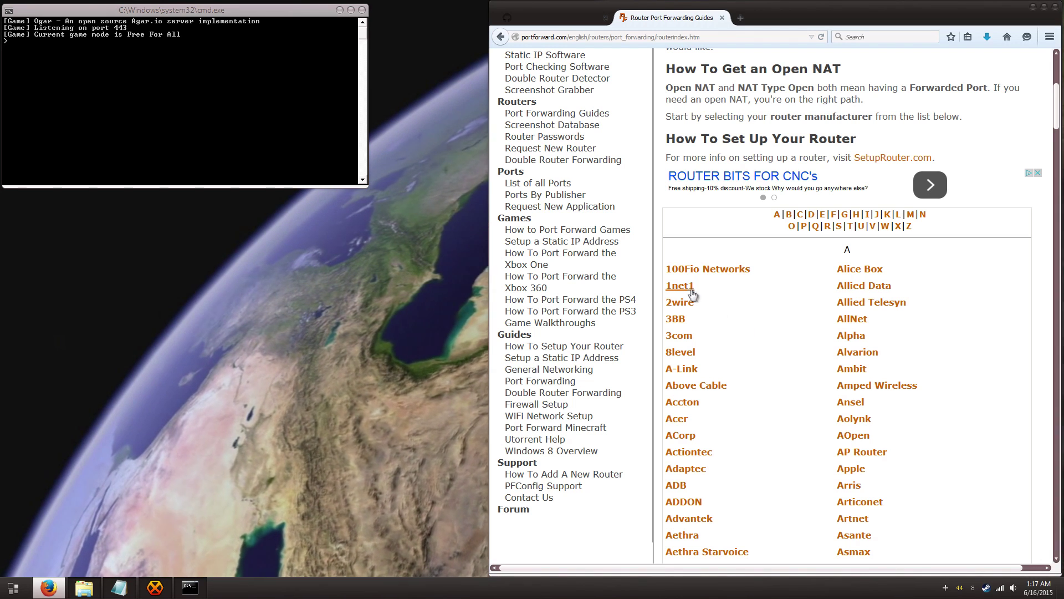
# Choose the 1net1 manufacturer, dismiss the Network Utilities advert and open the 1net1_R-90 router's guide list.
pyautogui.click(691, 290)
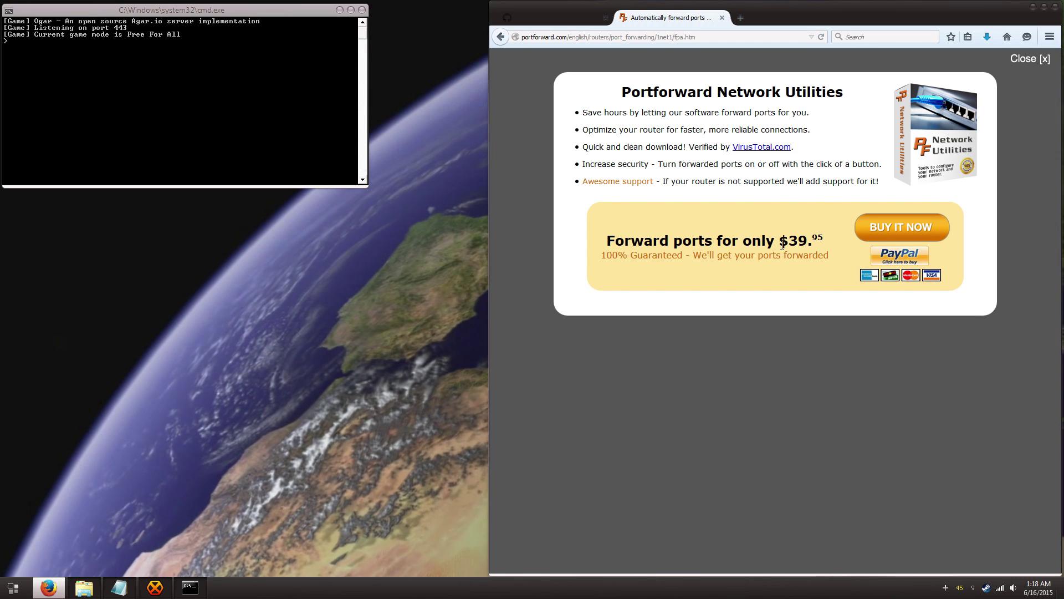
pyautogui.click(1044, 59)
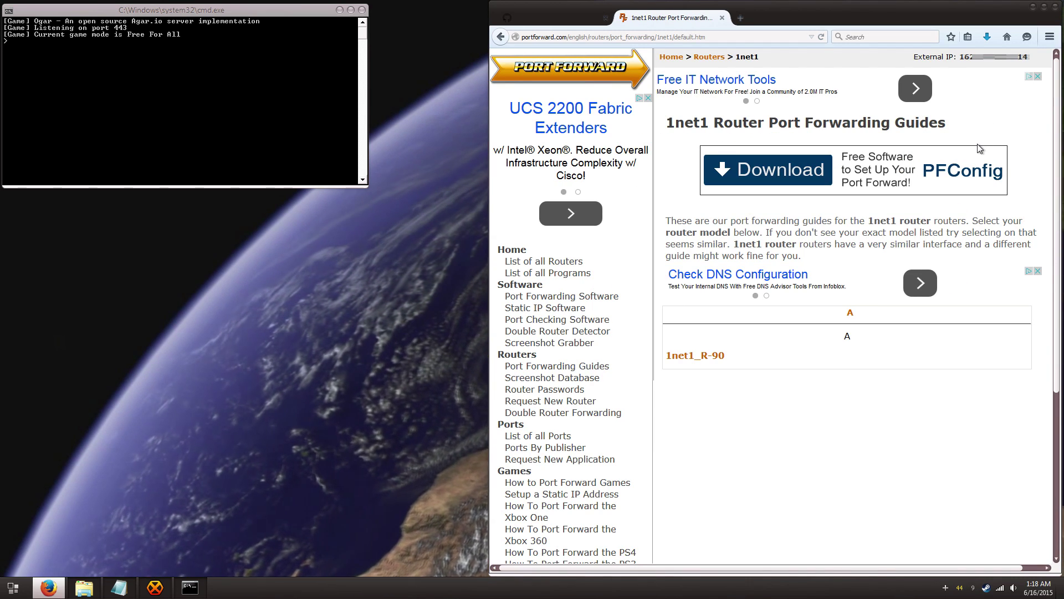
pyautogui.click(712, 361)
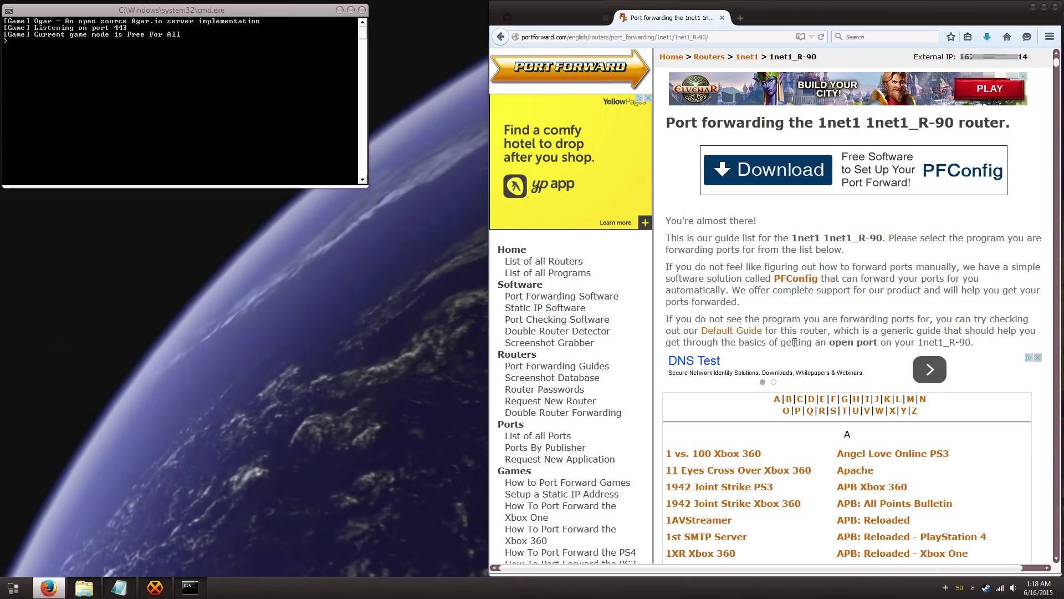
# Look through the program list for the 1net1_R-90 router and open its Default Guide.
pyautogui.scroll(-10, 788, 374)
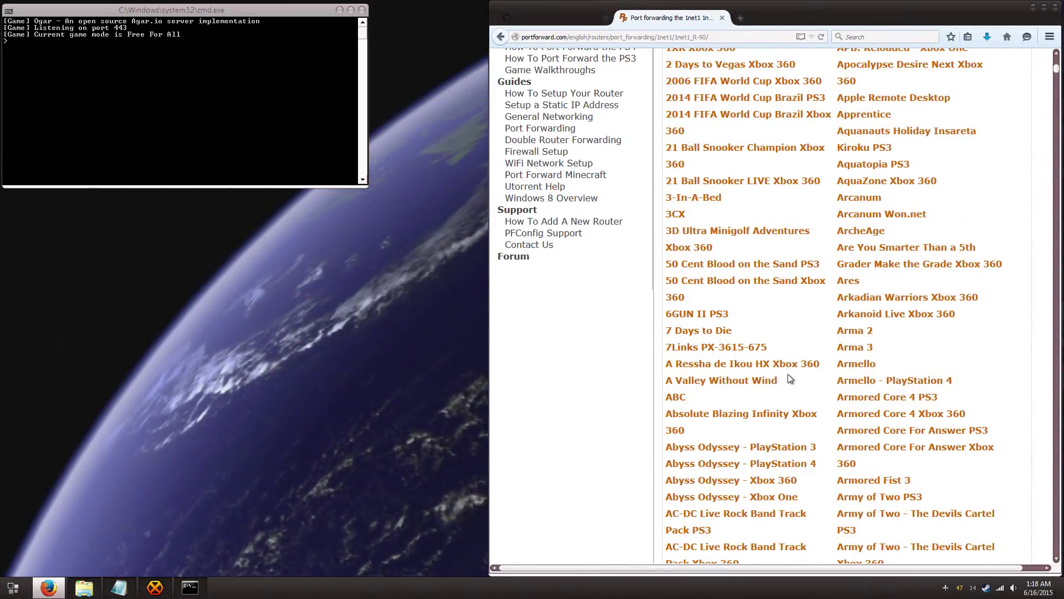
pyautogui.scroll(9, 789, 379)
pyautogui.scroll(1, 790, 379)
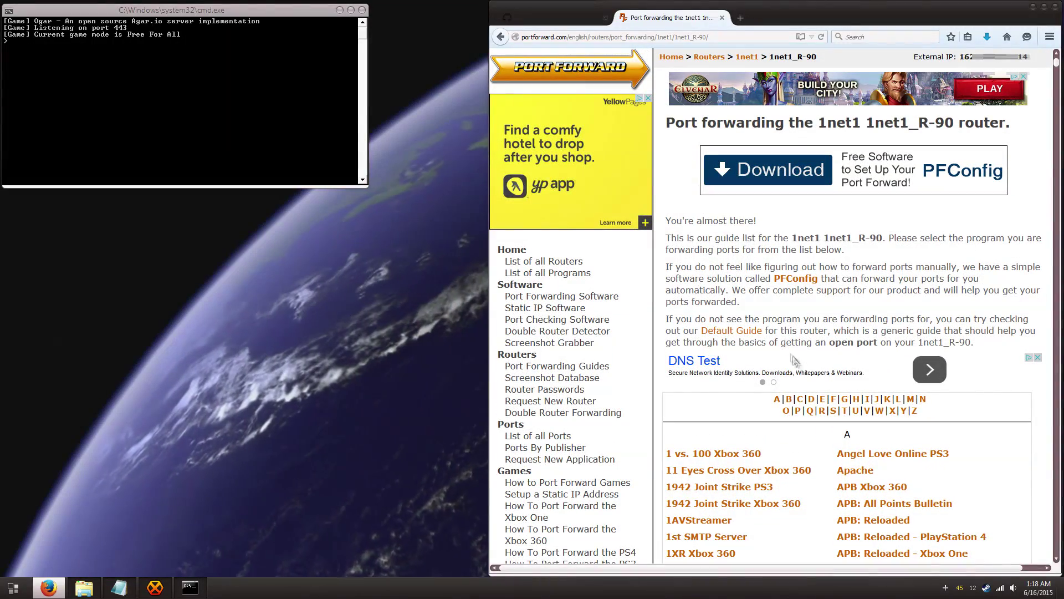
pyautogui.moveTo(769, 331); pyautogui.dragTo(699, 333)
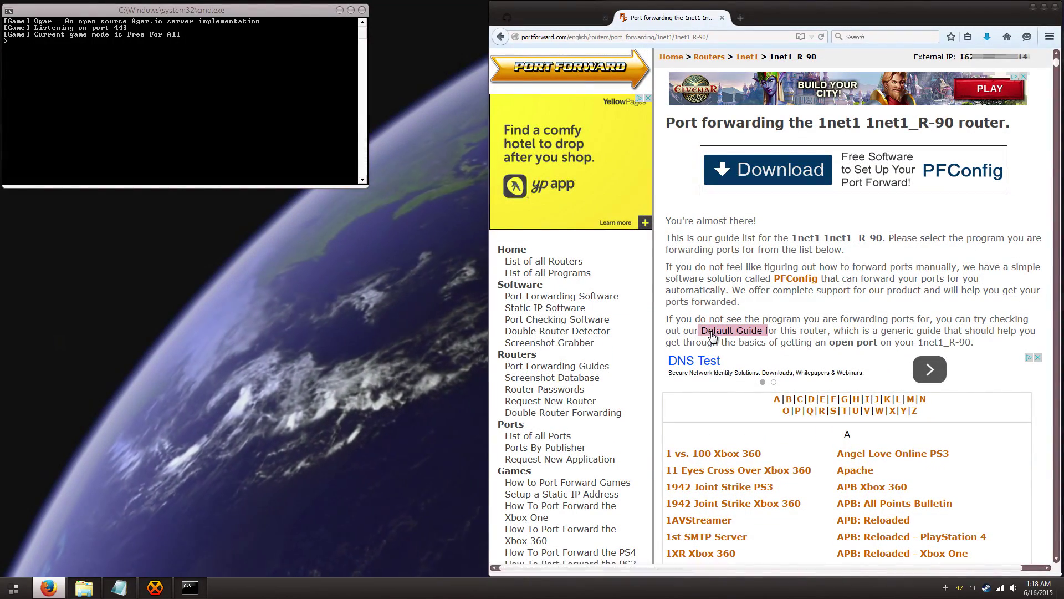
pyautogui.click(719, 334)
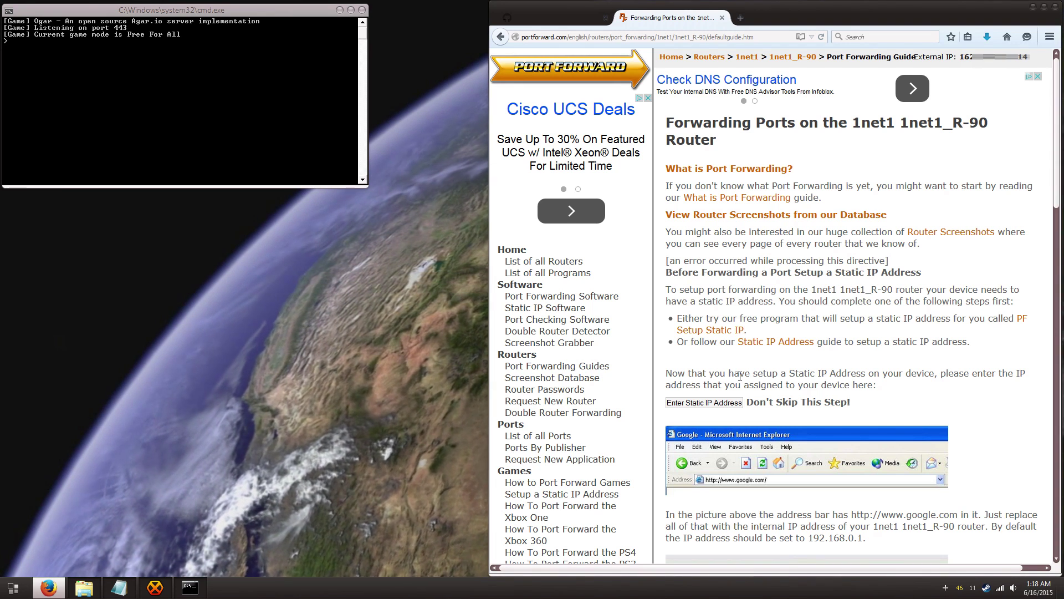
# Examine the 1net1_R-90 guide's instructions on static IP setup, router login and single-port forwarding, highlighting the destination port field name.
pyautogui.scroll(-2, 740, 377)
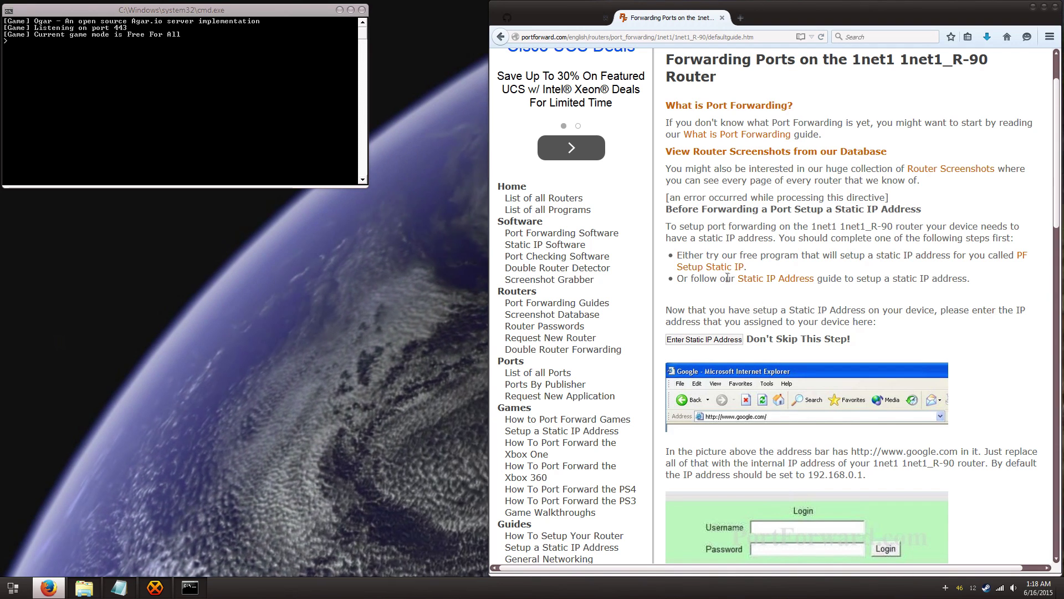
pyautogui.moveTo(718, 279); pyautogui.dragTo(845, 278)
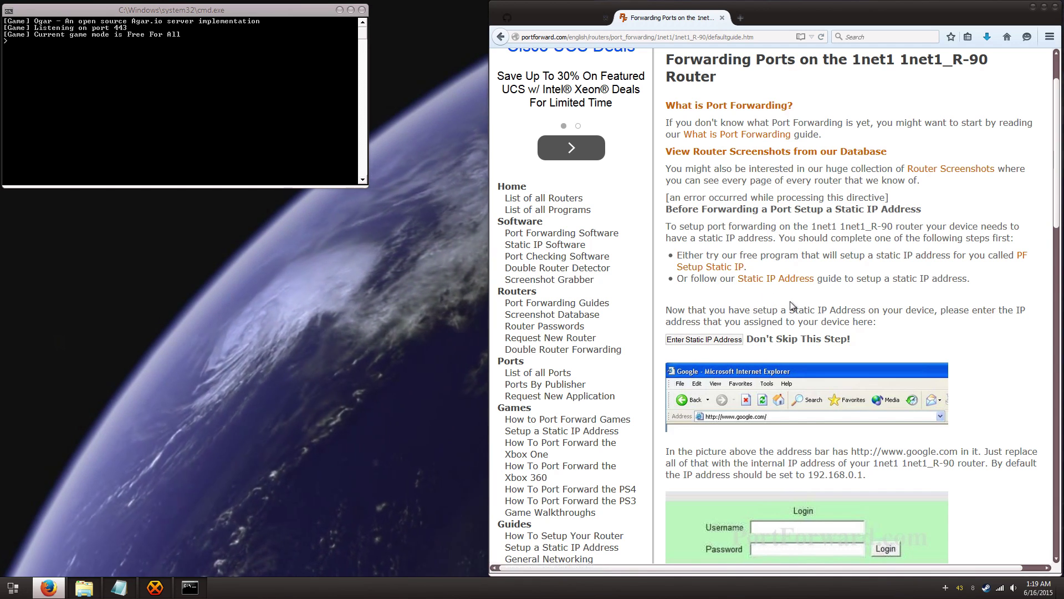
pyautogui.scroll(-2, 791, 303)
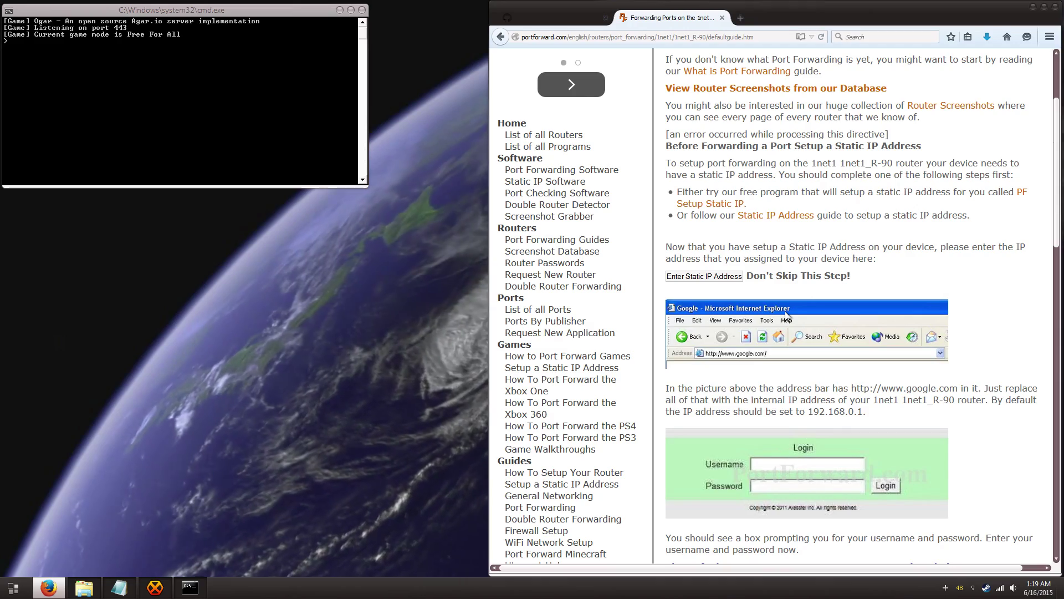
pyautogui.scroll(-4, 873, 338)
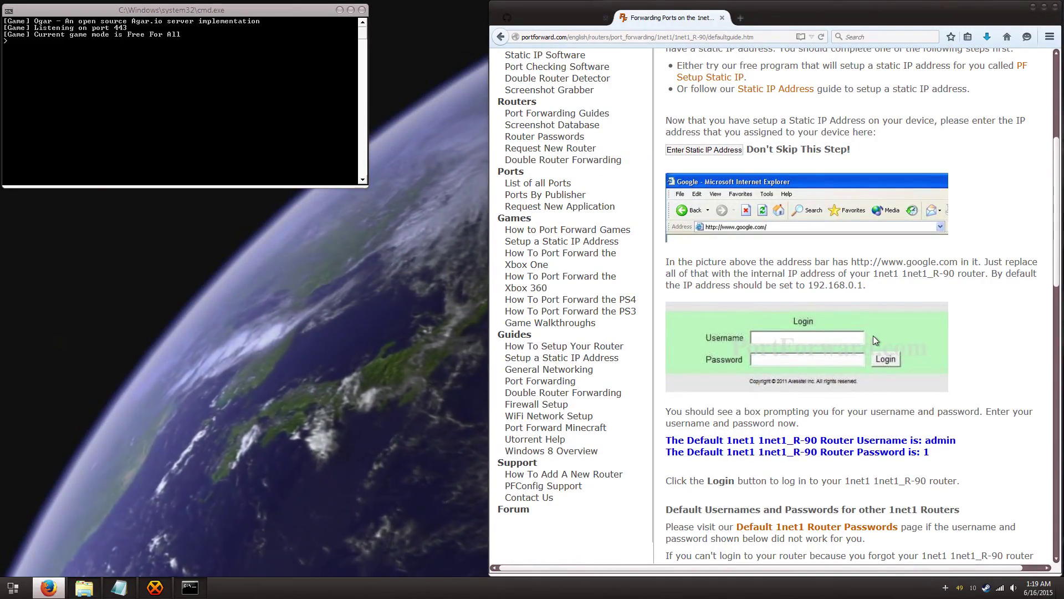
pyautogui.scroll(-2, 873, 335)
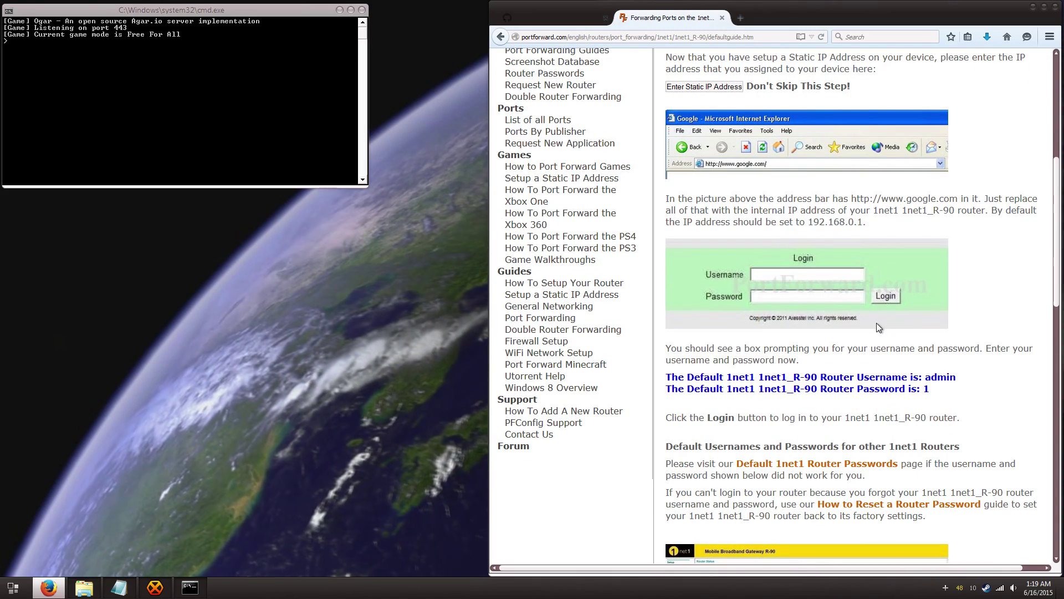
pyautogui.scroll(-8, 876, 323)
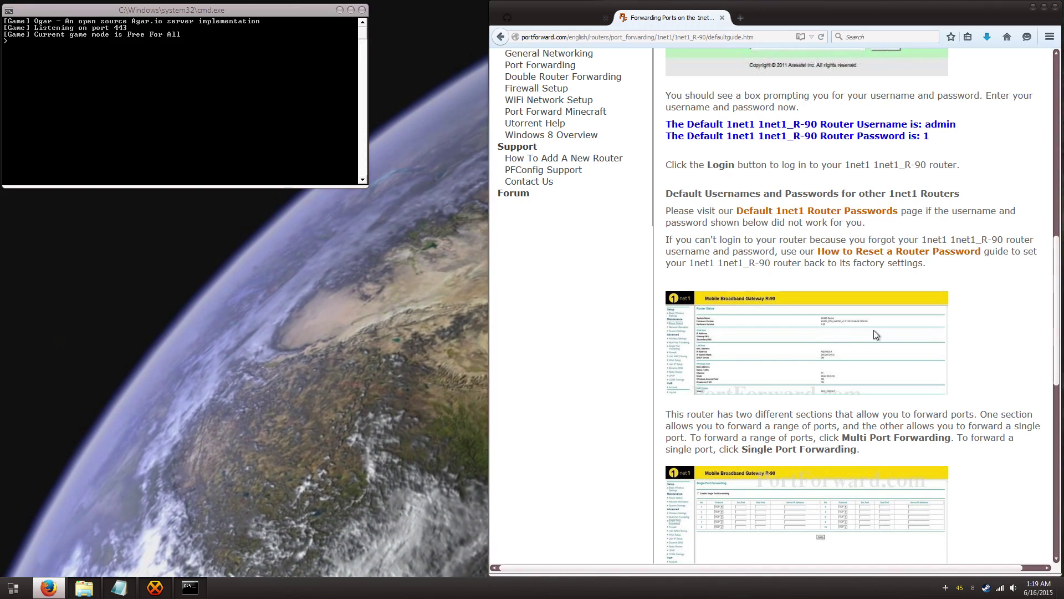
pyautogui.scroll(-5, 874, 332)
pyautogui.scroll(-4, 873, 333)
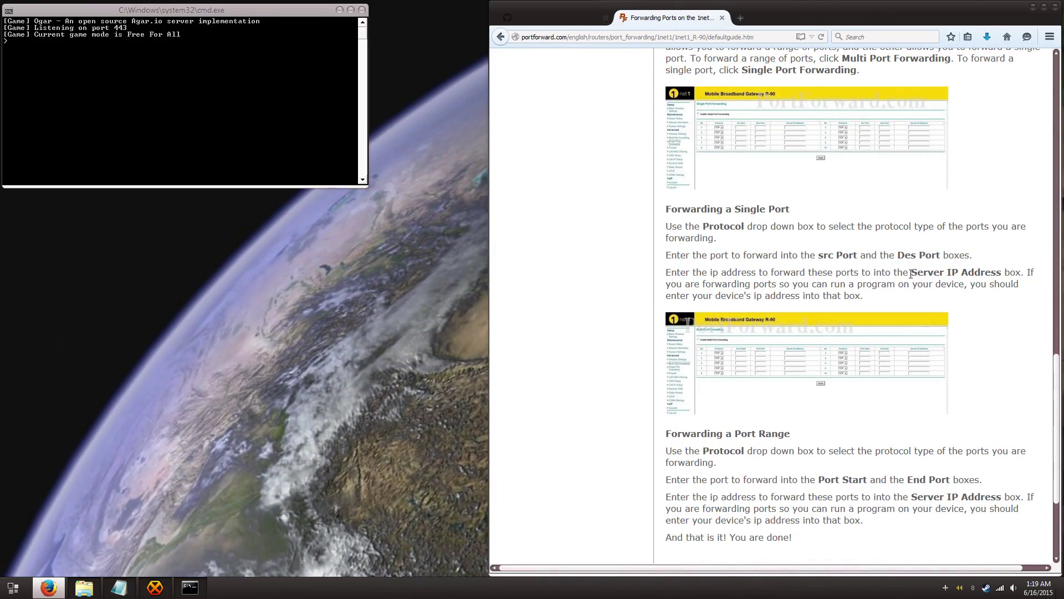
pyautogui.moveTo(898, 256); pyautogui.dragTo(941, 256)
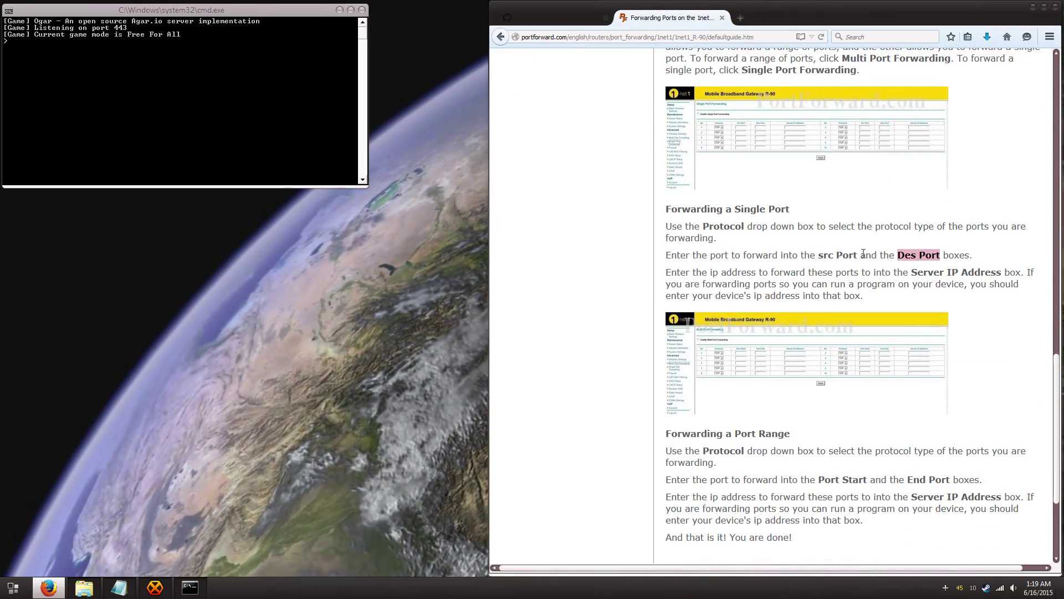
# Highlight the src Port, Des Port and Server IP Address field names in the single-port instructions and check the listening port in the Ogar console.
pyautogui.moveTo(860, 256); pyautogui.dragTo(815, 255)
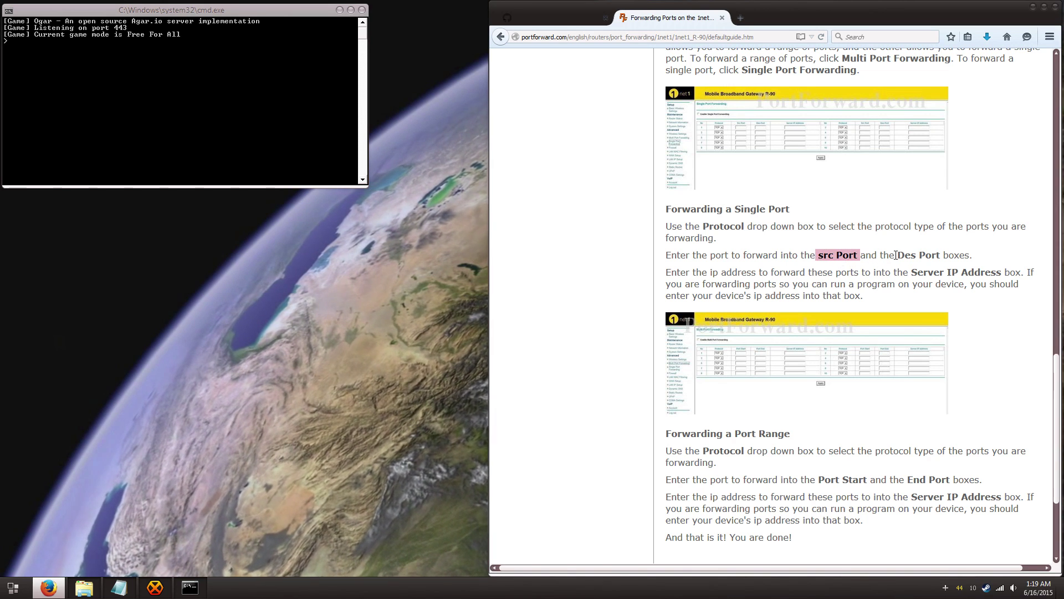
pyautogui.moveTo(895, 255); pyautogui.dragTo(938, 251)
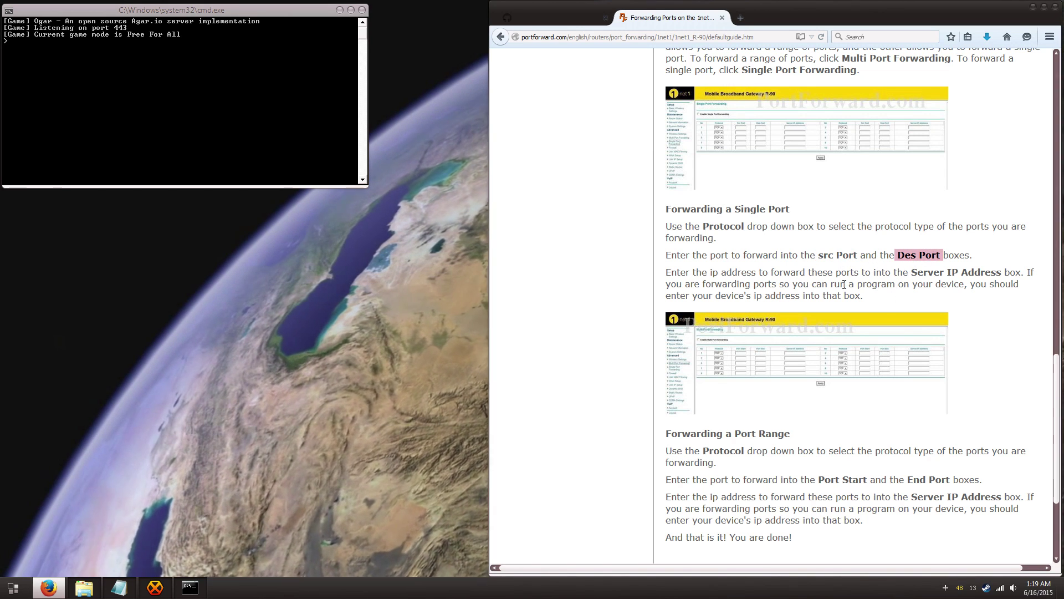
pyautogui.click(115, 34)
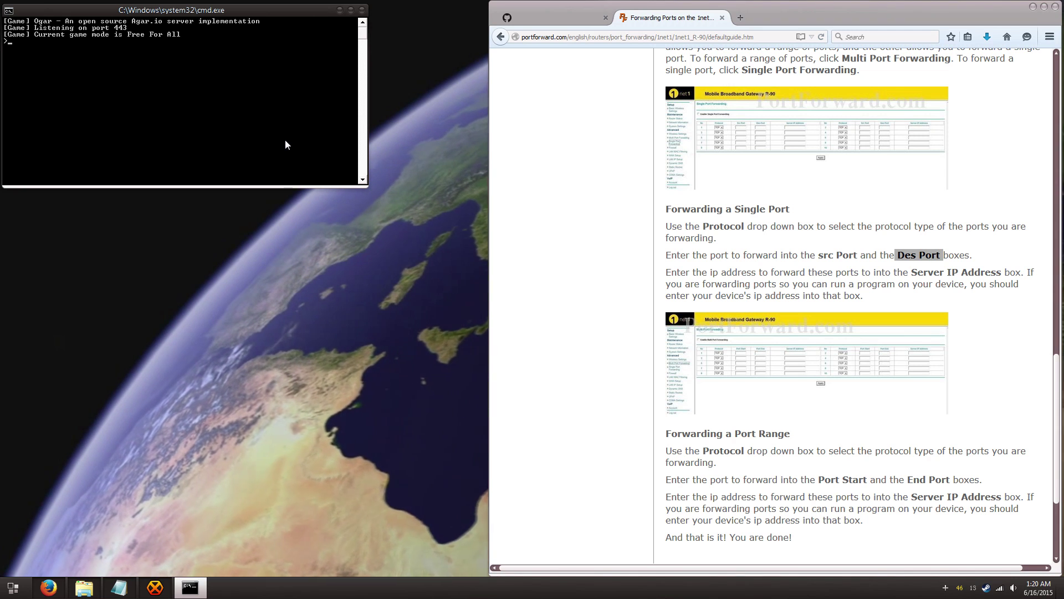
pyautogui.moveTo(819, 255); pyautogui.dragTo(857, 253)
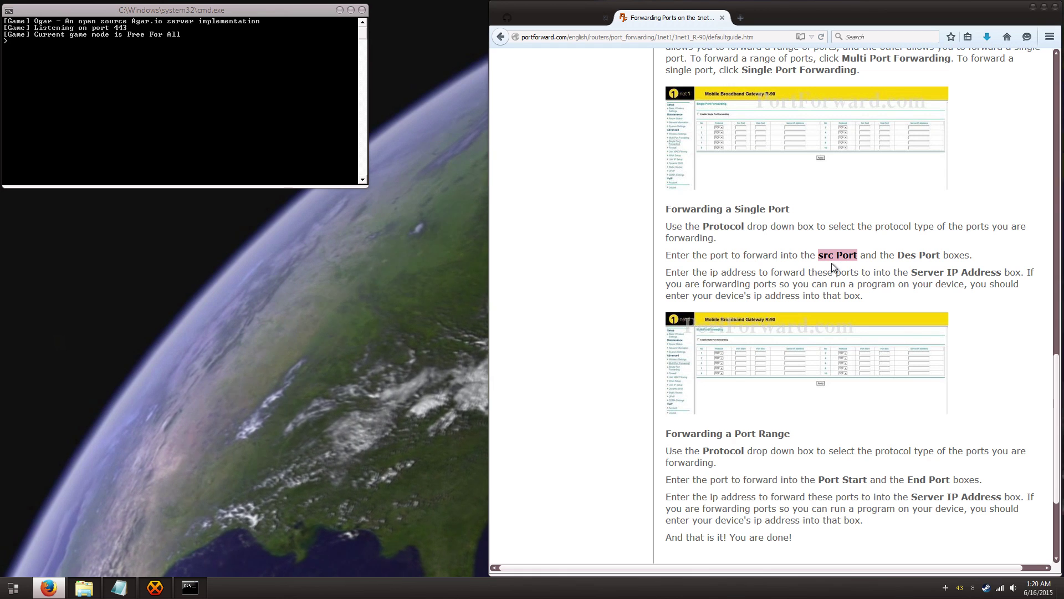
pyautogui.moveTo(897, 255); pyautogui.dragTo(944, 261)
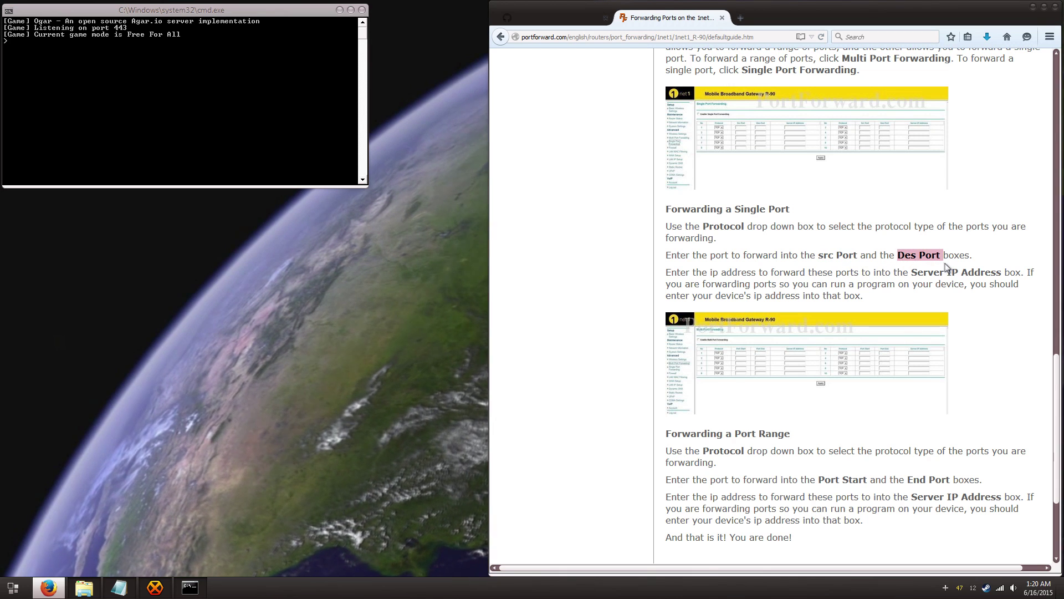
pyautogui.moveTo(912, 273); pyautogui.dragTo(999, 272)
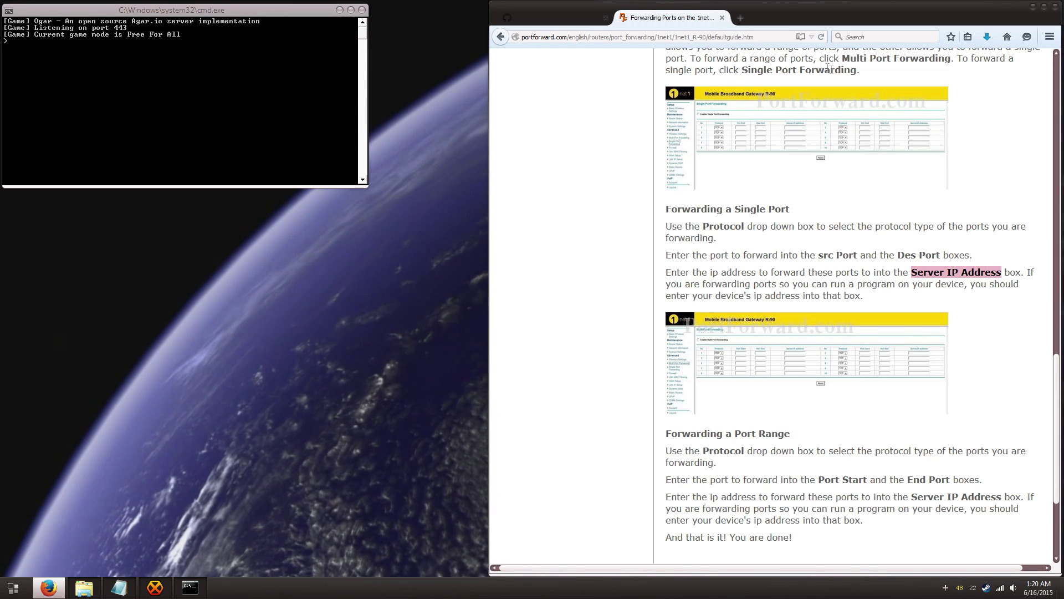
# Open agariomods.com in a new browser tab.
pyautogui.click(743, 18)
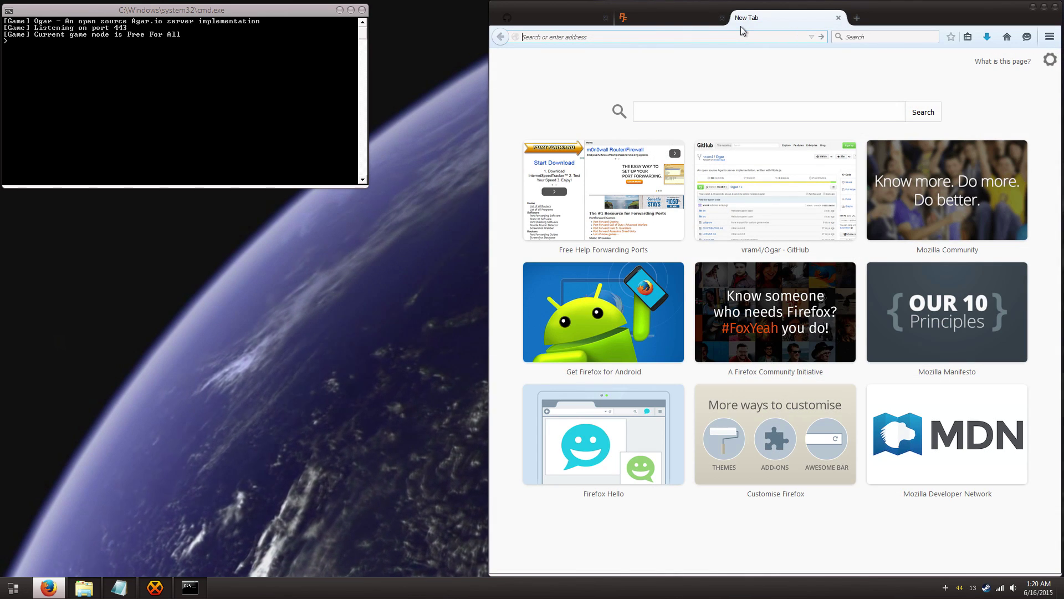
pyautogui.write('ag')
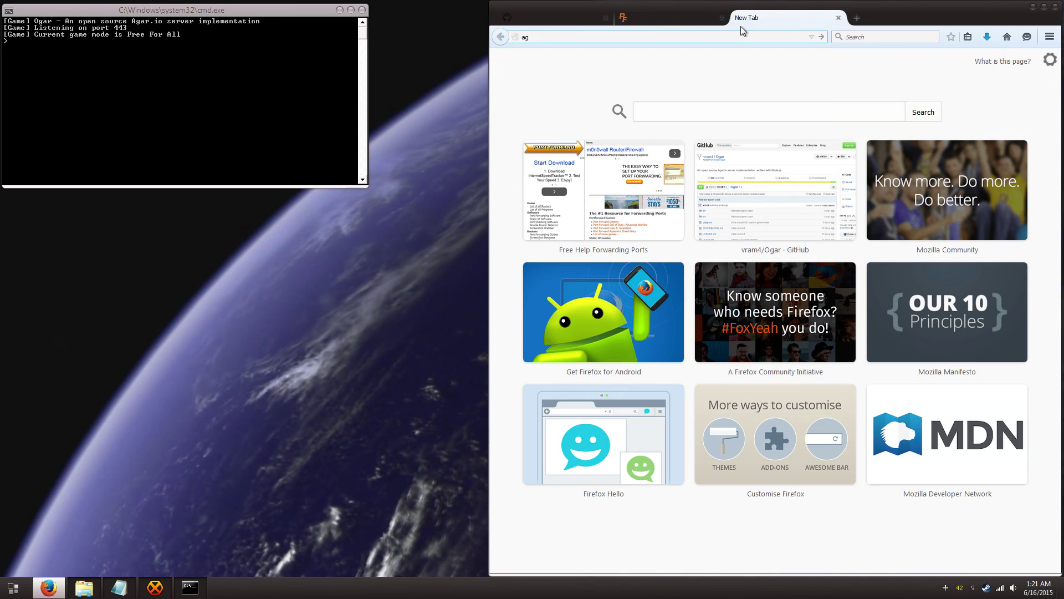
pyautogui.write('ariomods.com')
pyautogui.press('Return')
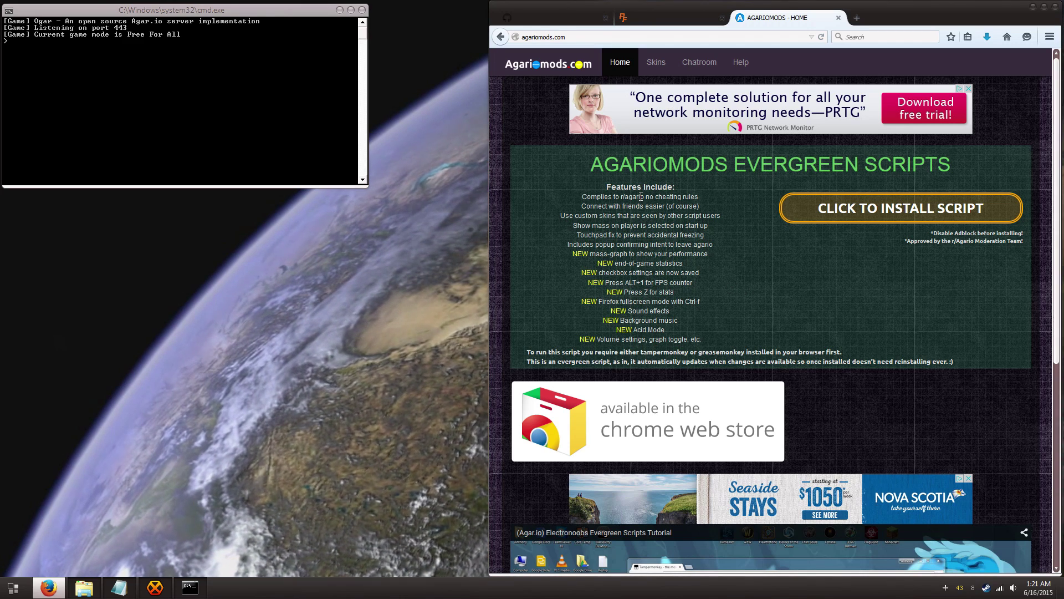
# Look over the feature list of the Agariomods Evergreen Scripts on the home page.
pyautogui.moveTo(606, 184); pyautogui.dragTo(717, 334)
pyautogui.click(717, 334)
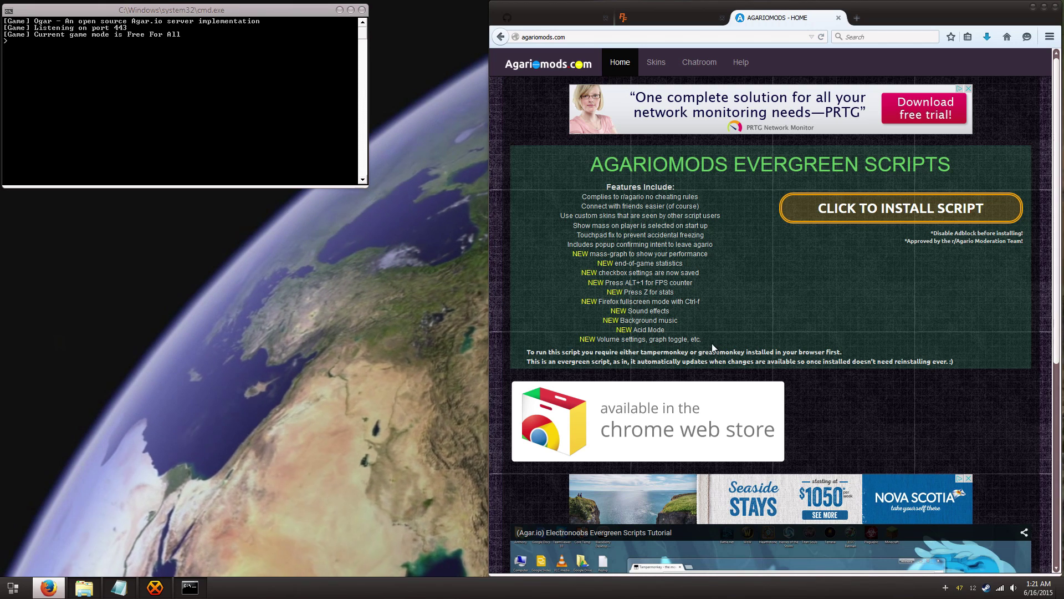
pyautogui.moveTo(711, 344); pyautogui.dragTo(743, 339)
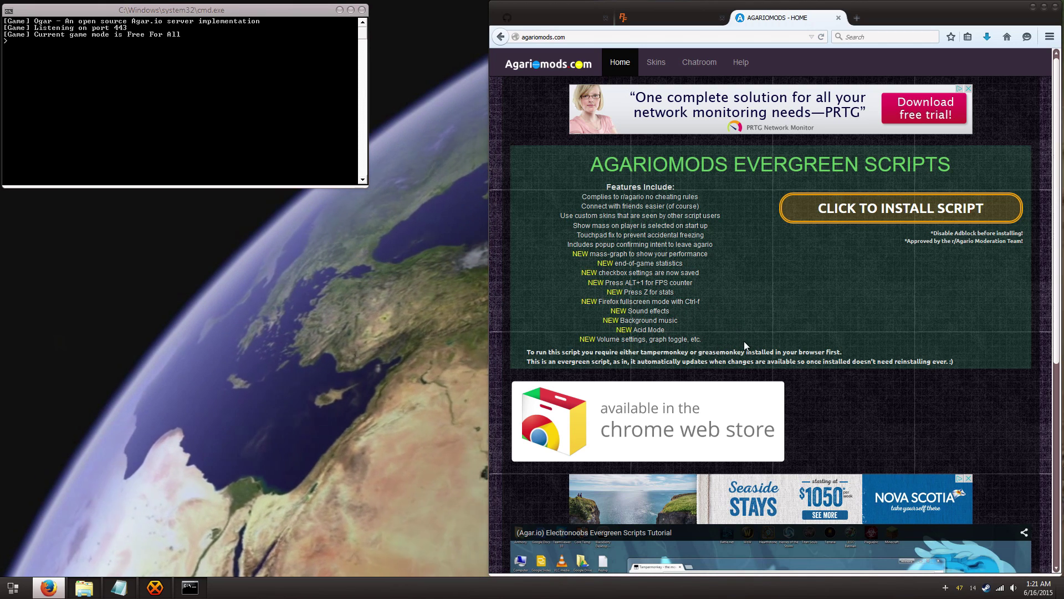